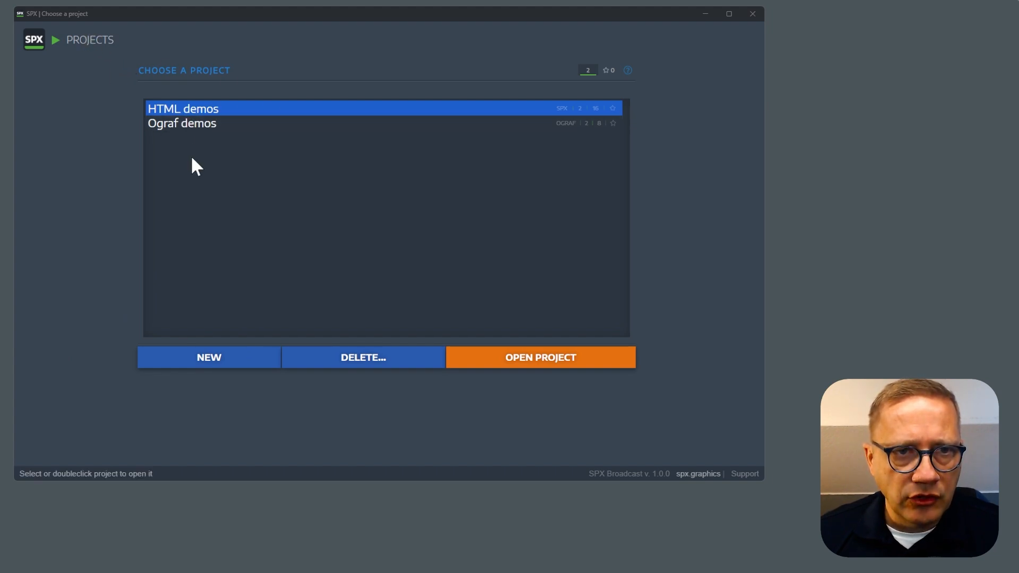
# Open the HTML demos project and its Default graphics rundown.
pyautogui.doubleClick(208, 109)
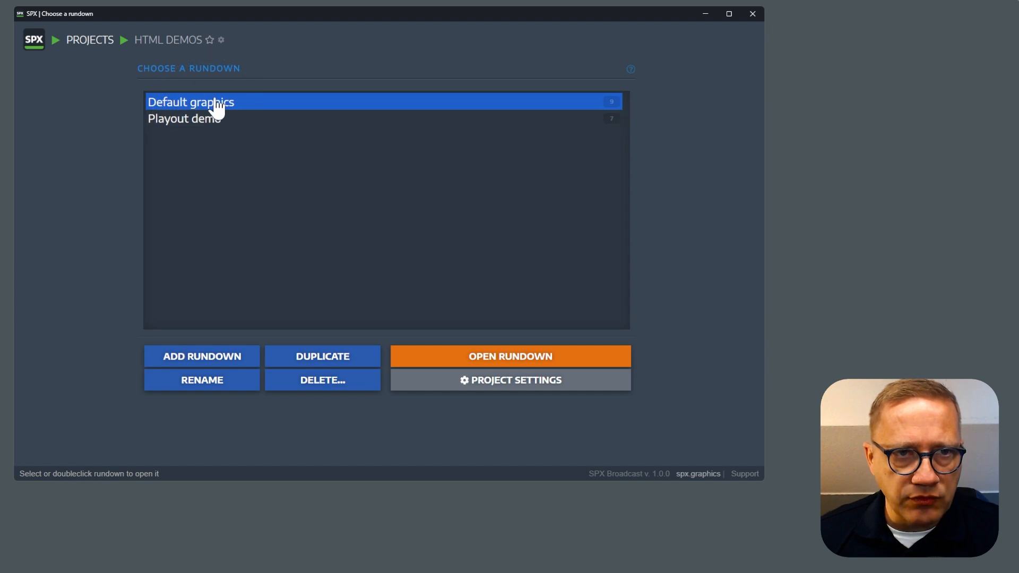
pyautogui.doubleClick(217, 109)
pyautogui.click(269, 183)
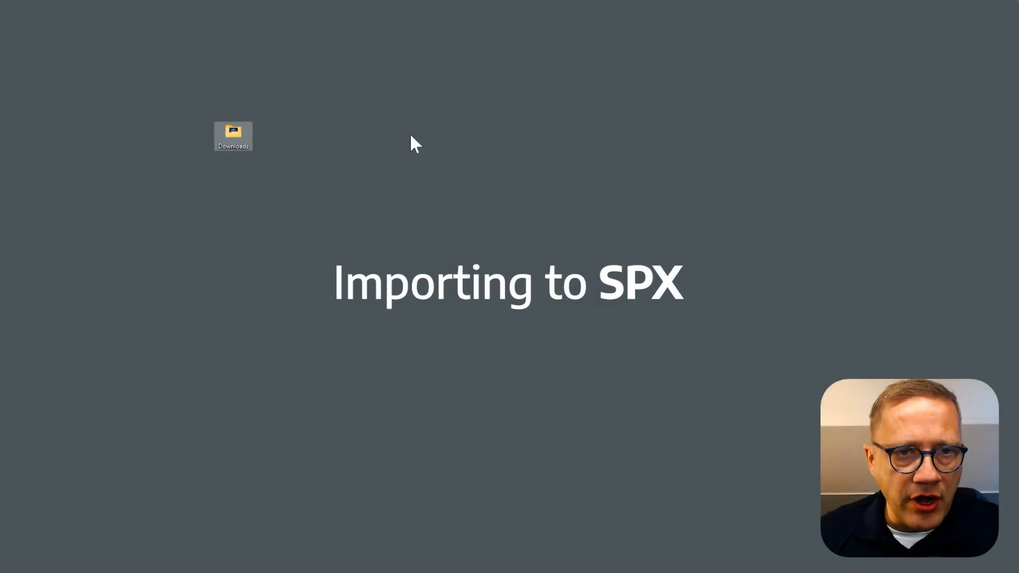
# Open the Downloads folder and load Polocam_2026-07-08.spxpack into SPX Pack for import.
pyautogui.doubleClick(234, 139)
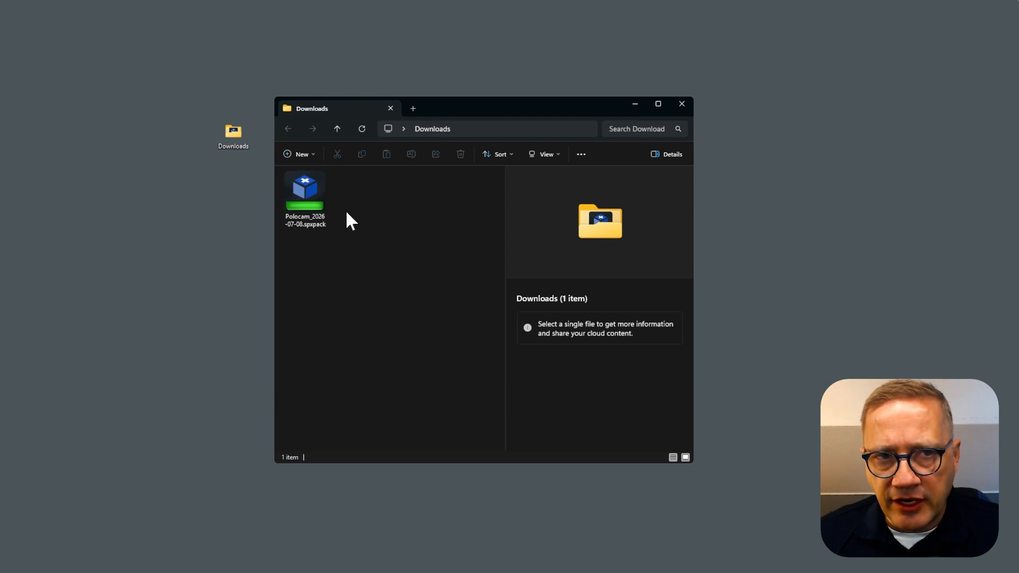
pyautogui.click(307, 203)
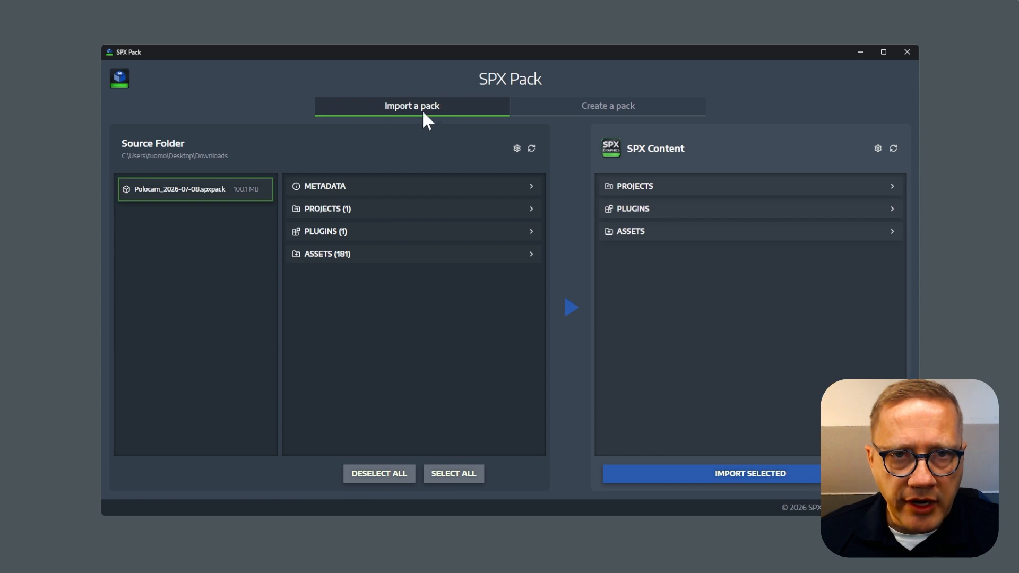
# Review the Polocam pack's metadata and the rundowns of its polocam project.
pyautogui.moveTo(168, 194)
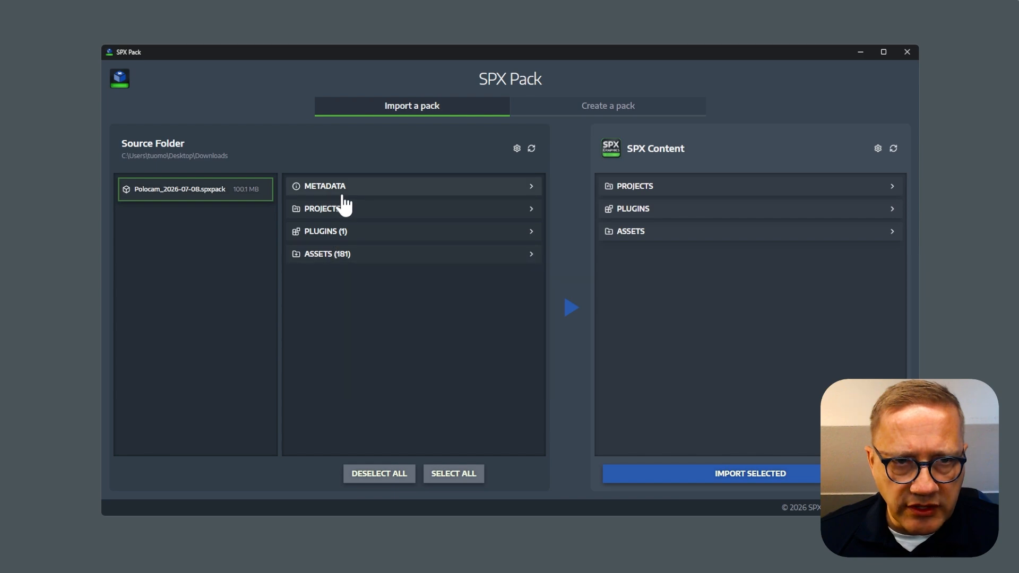
pyautogui.moveTo(235, 180)
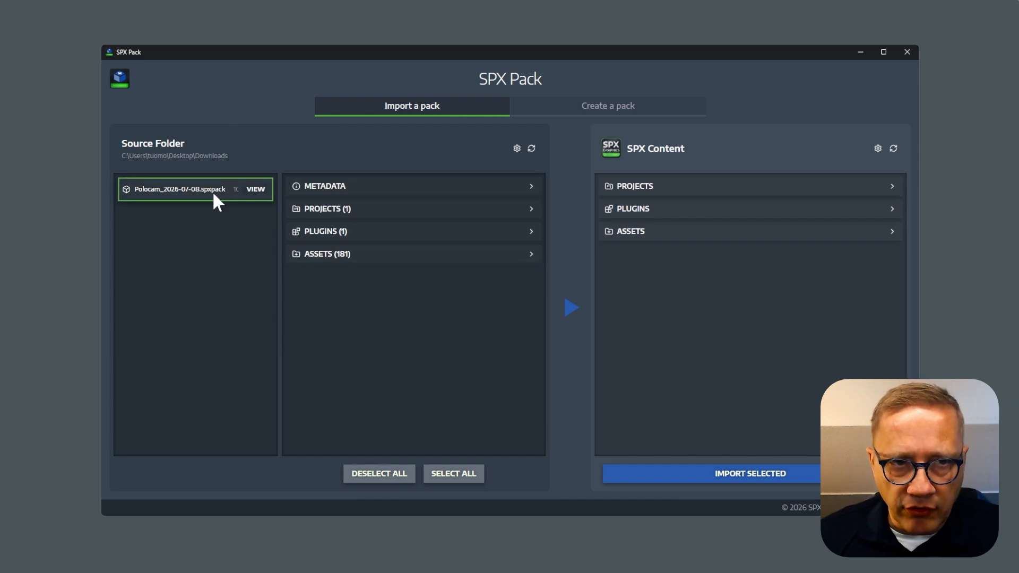
pyautogui.click(343, 189)
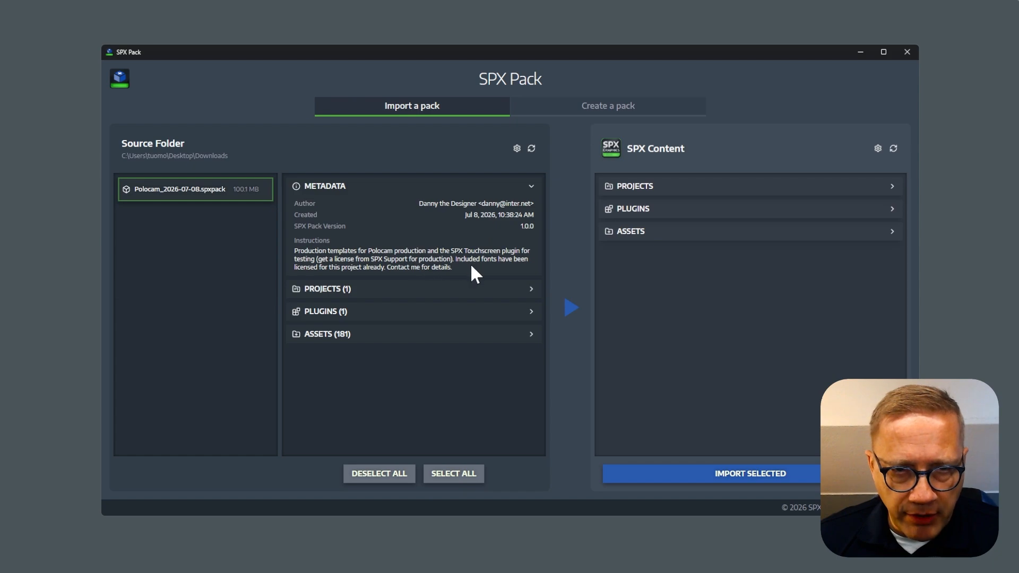
pyautogui.click(366, 291)
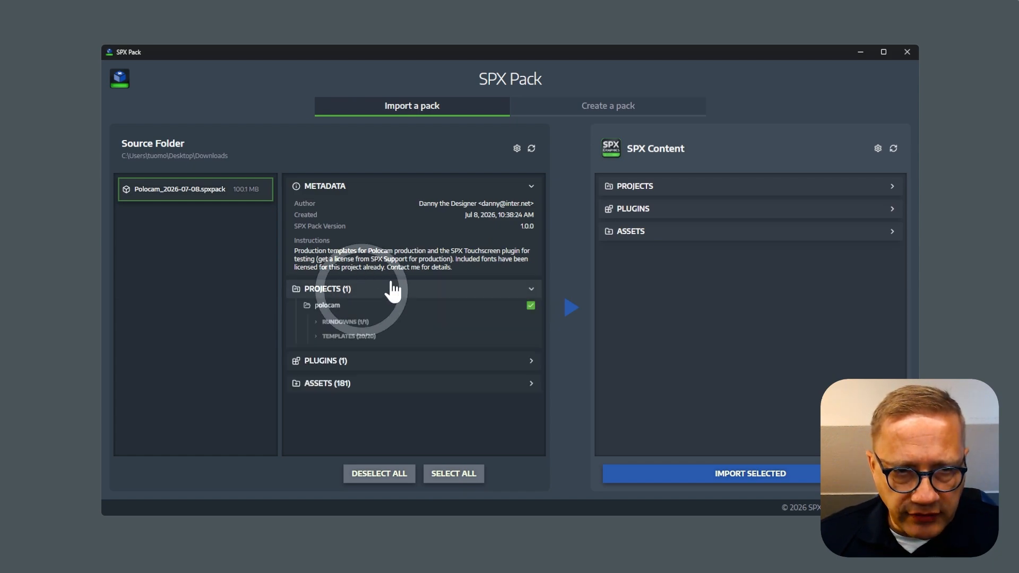
pyautogui.click(351, 323)
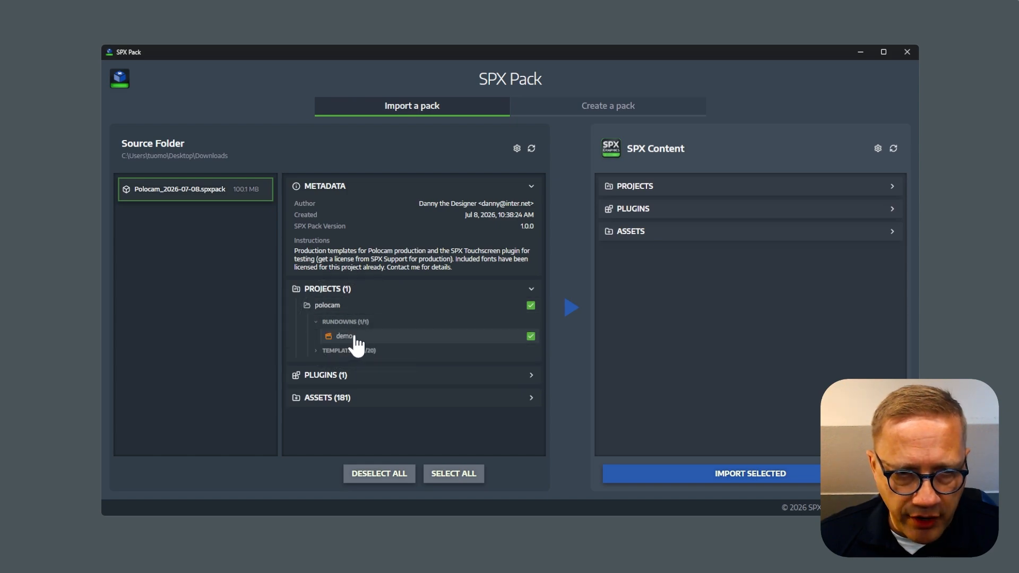
# Examine the plugins included in the pack and its media assets down to the contents of the images folder.
pyautogui.click(343, 378)
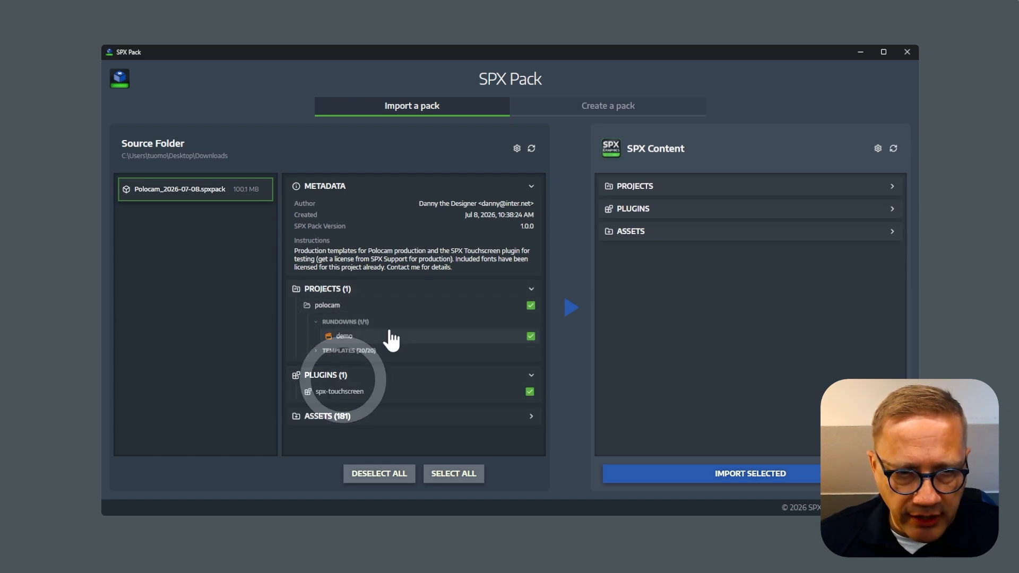
pyautogui.click(354, 375)
pyautogui.click(344, 399)
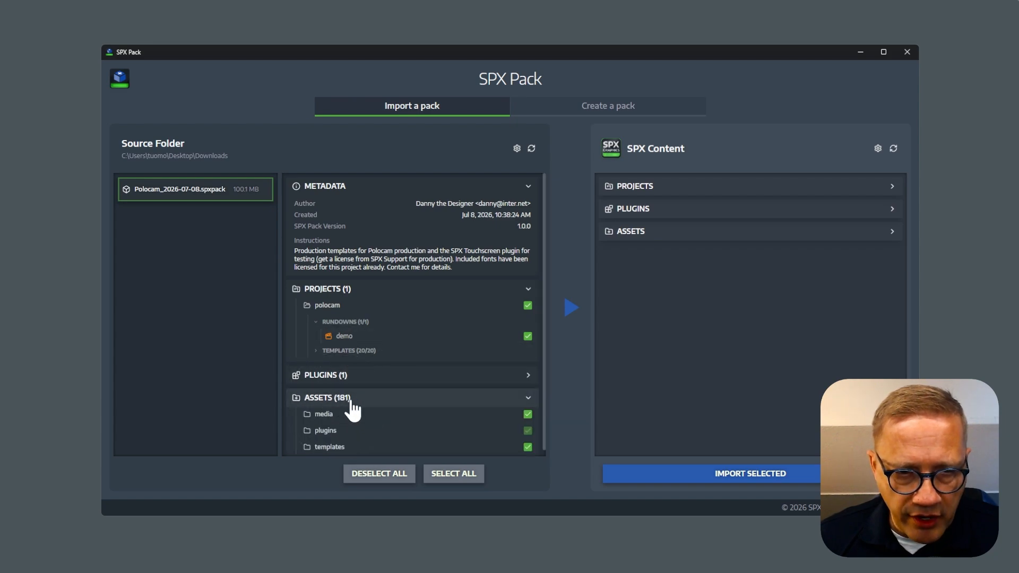
pyautogui.click(335, 413)
pyautogui.scroll(-1, 383, 345)
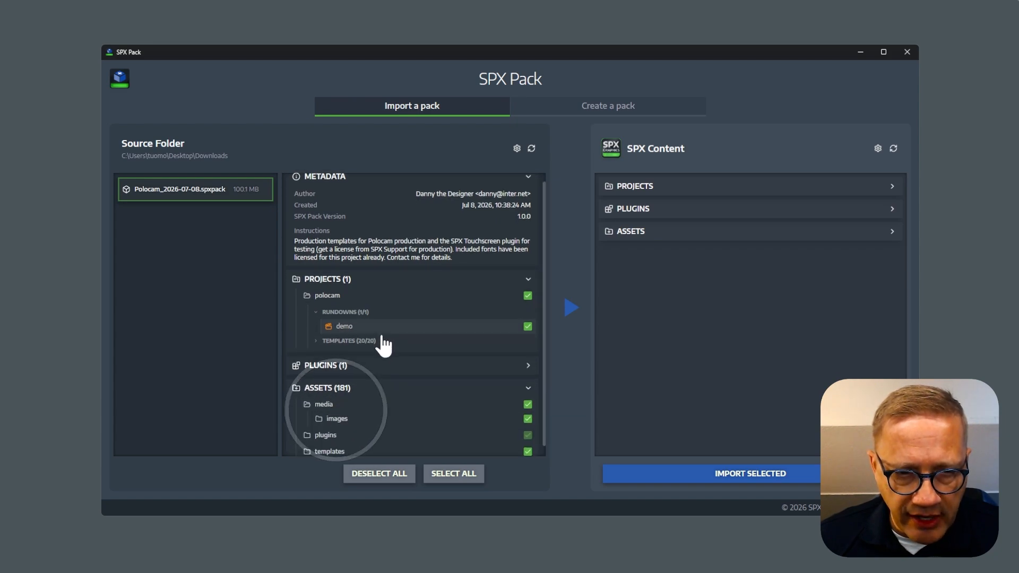
pyautogui.click(344, 409)
pyautogui.scroll(-1, 399, 305)
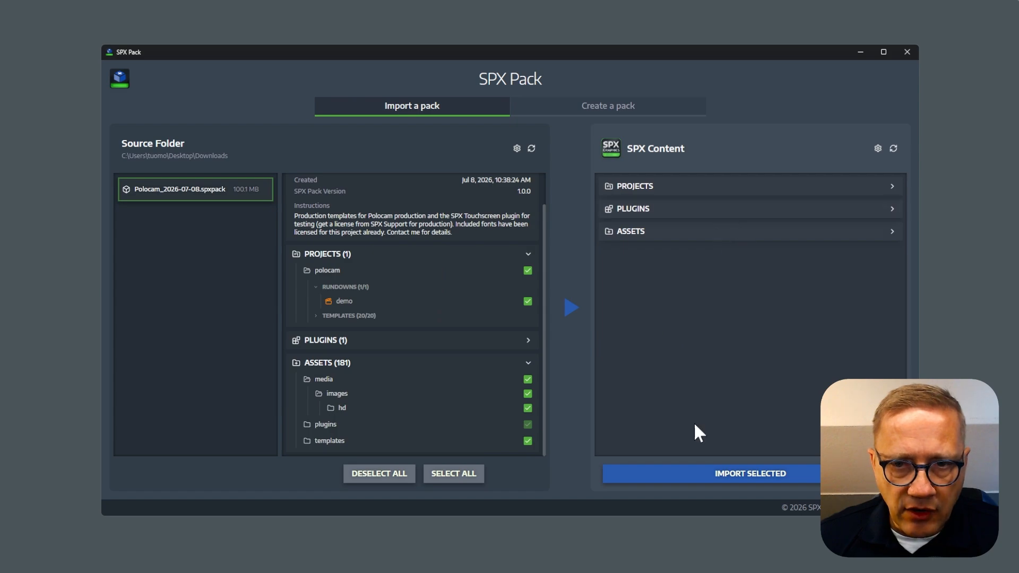
# Check how the polocam project and the incoming plugin fit into the existing SPX content, and collapse both lists again.
pyautogui.click(681, 187)
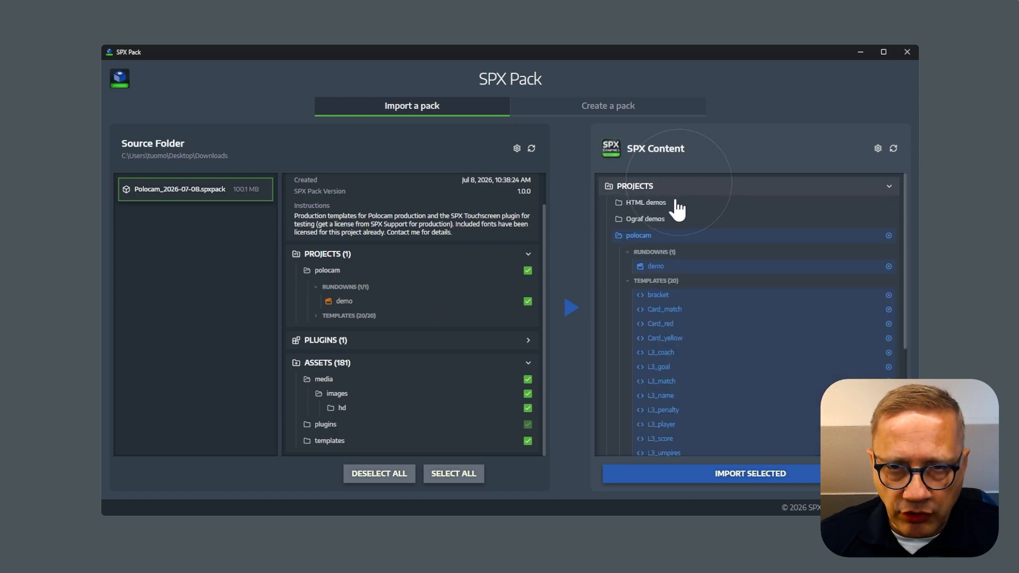
pyautogui.click(673, 281)
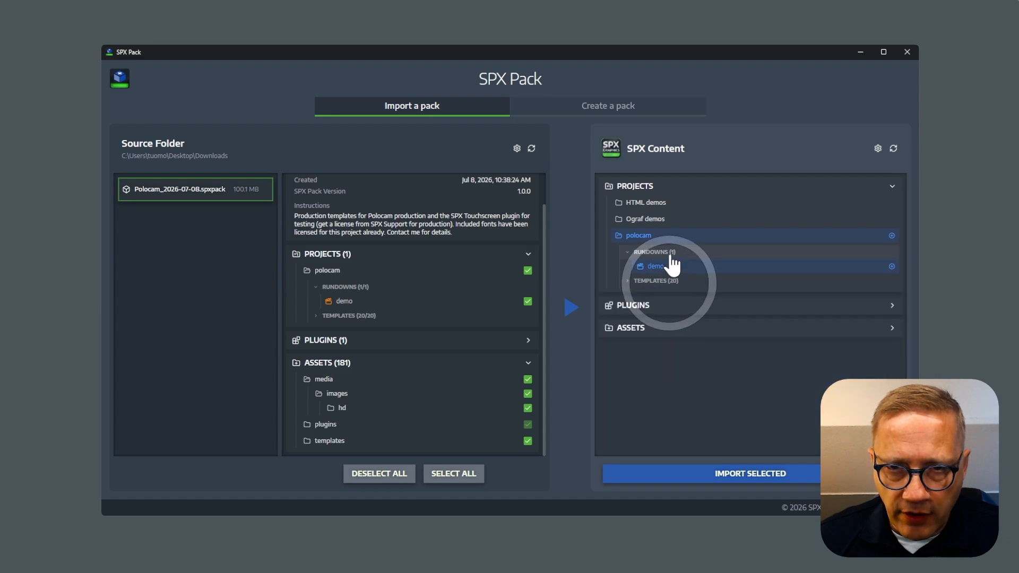
pyautogui.click(670, 252)
pyautogui.click(667, 236)
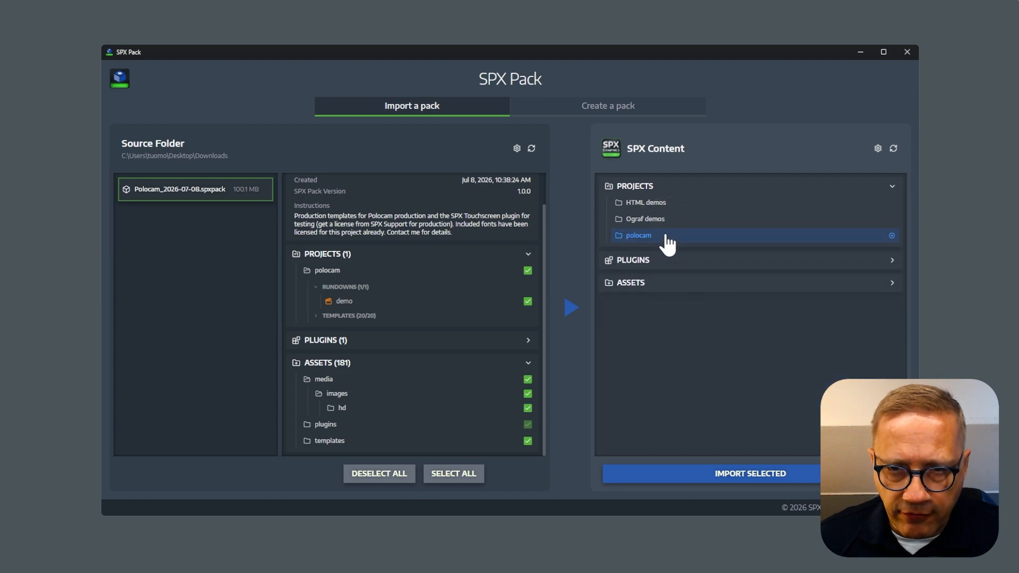
pyautogui.click(658, 258)
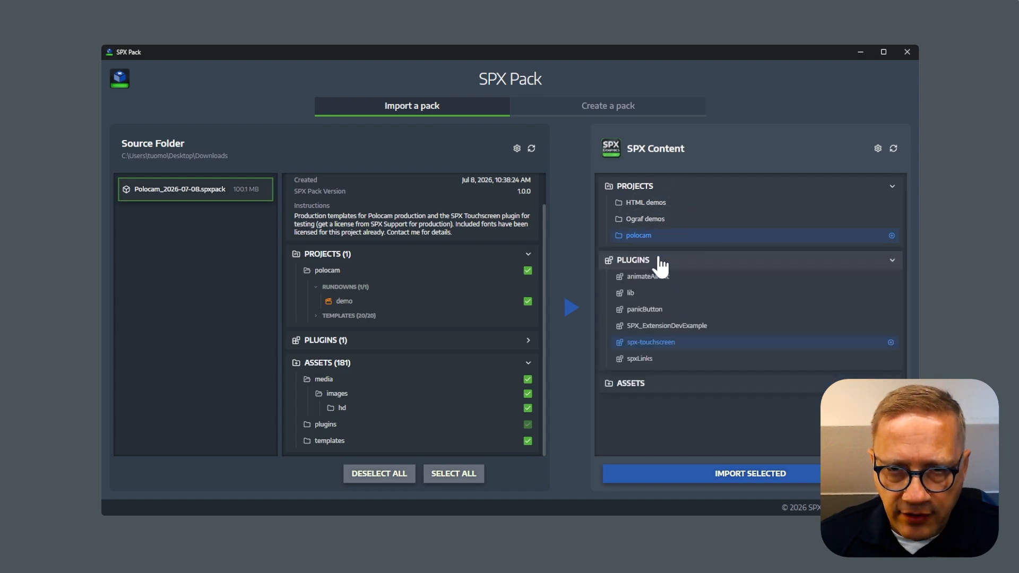
pyautogui.click(652, 187)
pyautogui.click(657, 210)
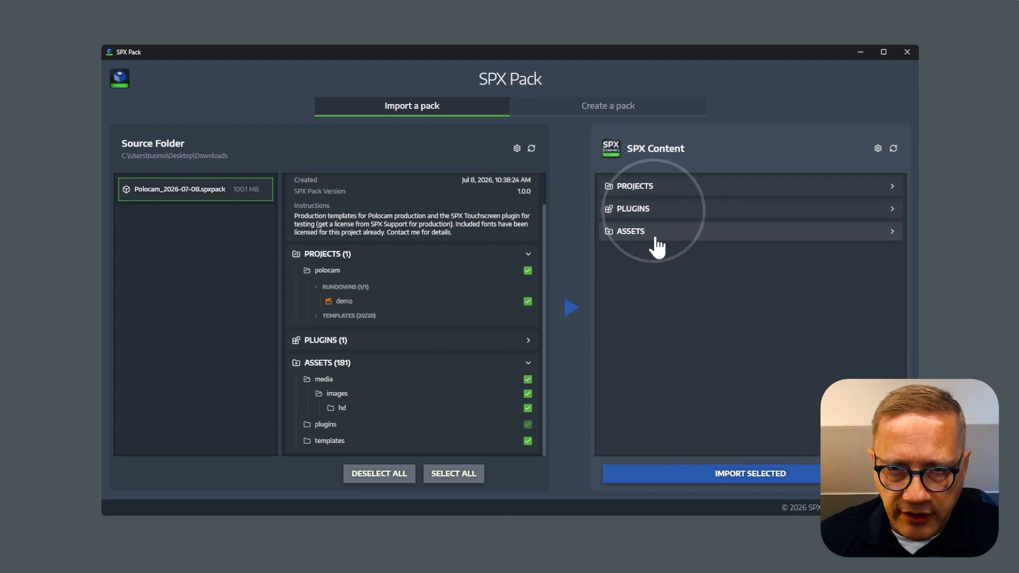
# Examine the destination assets to see which hd images are added and which are overwritten by the import.
pyautogui.click(651, 232)
pyautogui.scroll(-5, 714, 294)
pyautogui.scroll(3, 711, 293)
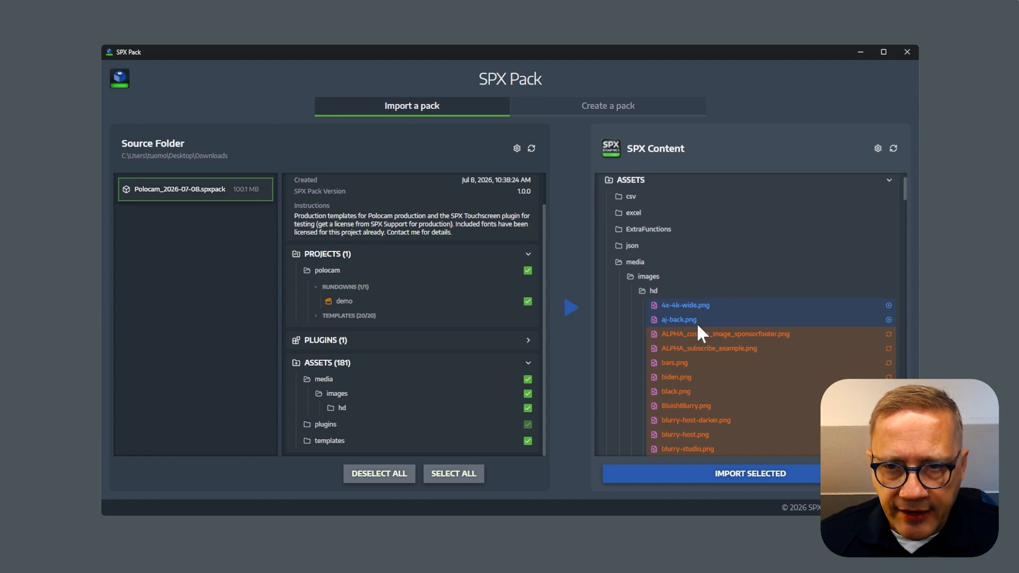
# Import the selected pack contents, accepting the overwrite of existing assets, and close SPX Pack.
pyautogui.click(730, 473)
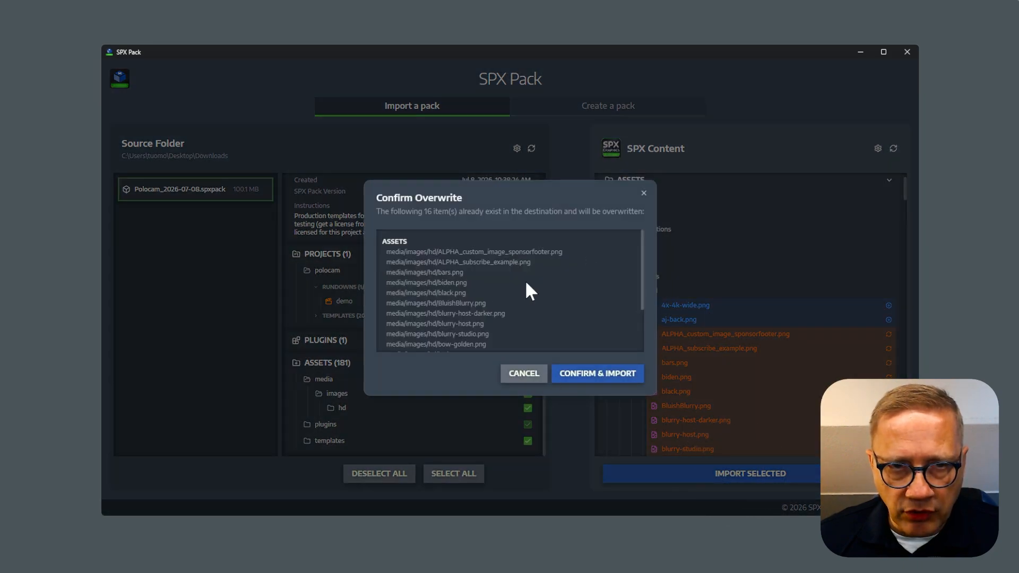
pyautogui.click(592, 381)
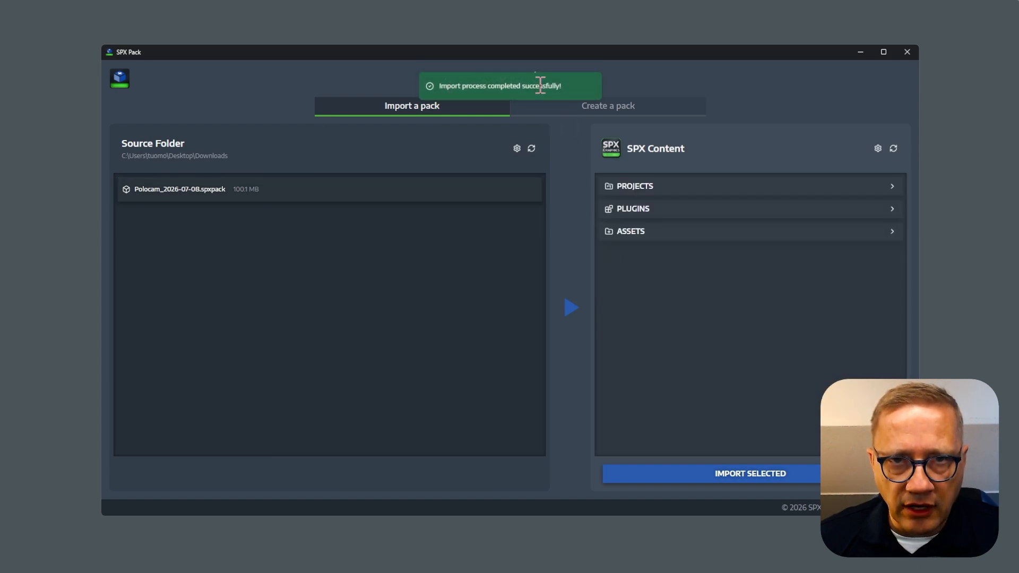
pyautogui.click(906, 52)
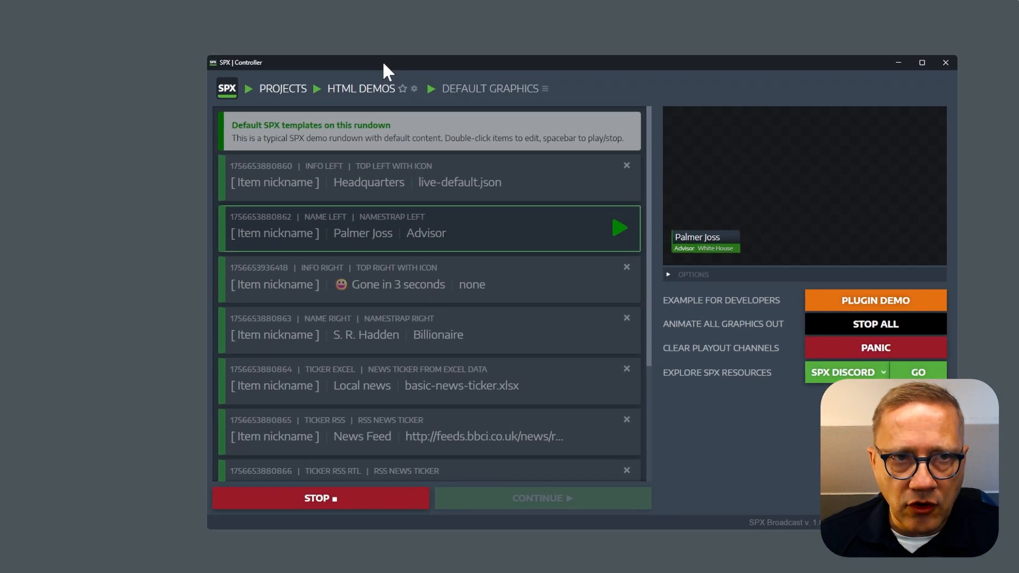
# In SPX, open the demo rundown of the polocam project and test the playout of its 1001 Bracket graphic, leaving it stopped.
pyautogui.moveTo(383, 64); pyautogui.dragTo(338, 56)
pyautogui.moveTo(436, 56); pyautogui.dragTo(311, 30)
pyautogui.click(119, 55)
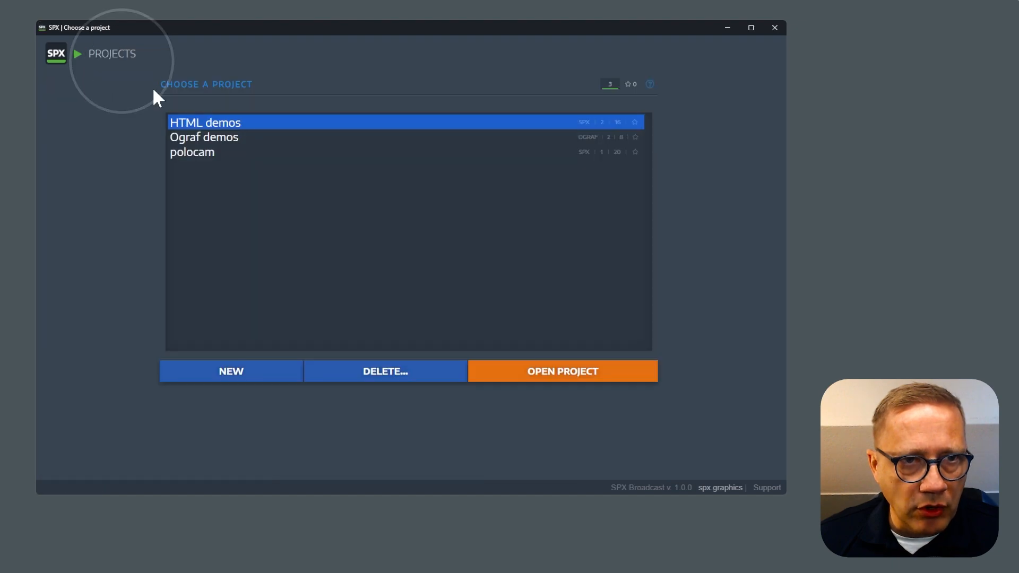
pyautogui.click(201, 153)
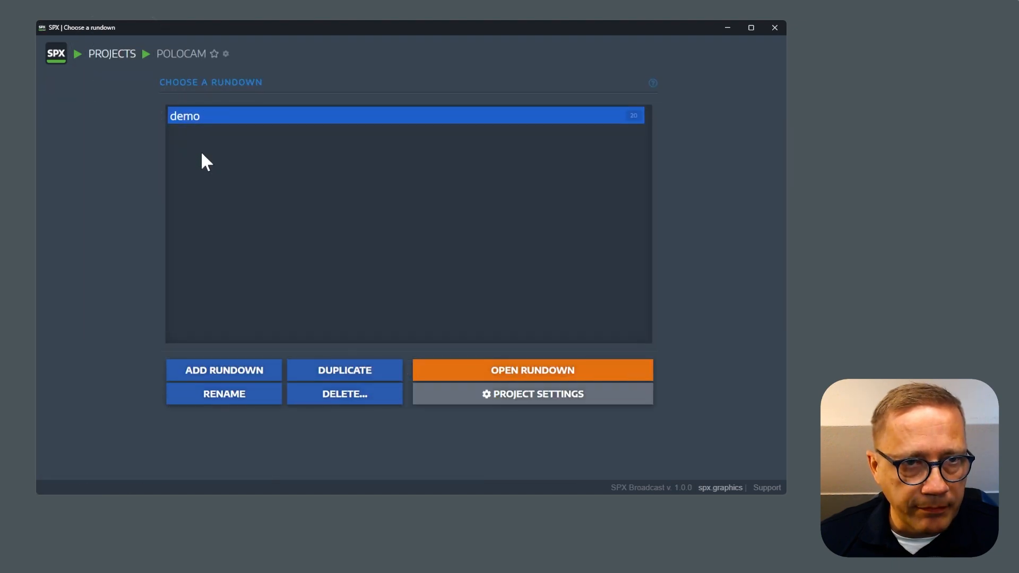
pyautogui.doubleClick(180, 117)
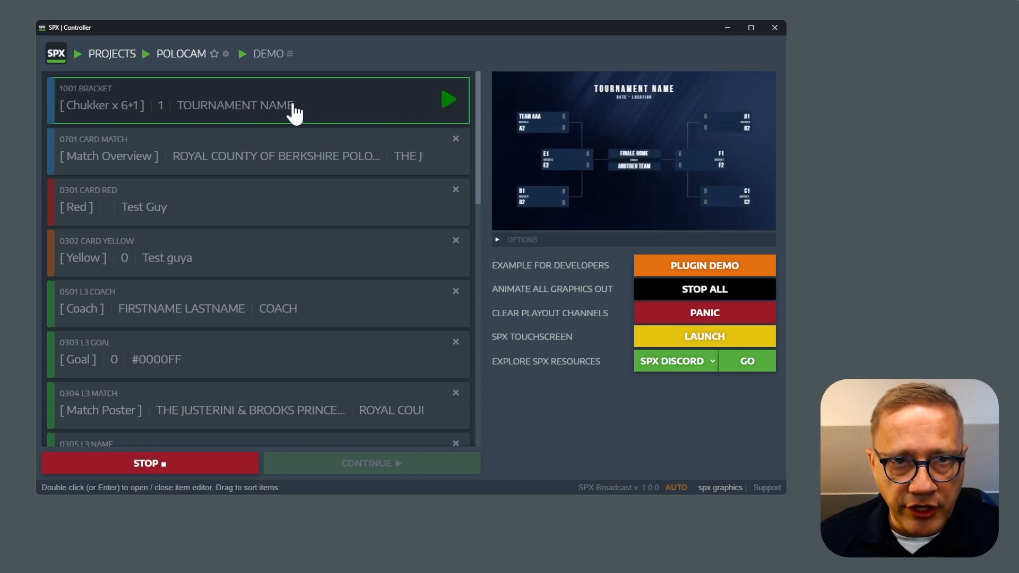
pyautogui.press('space')
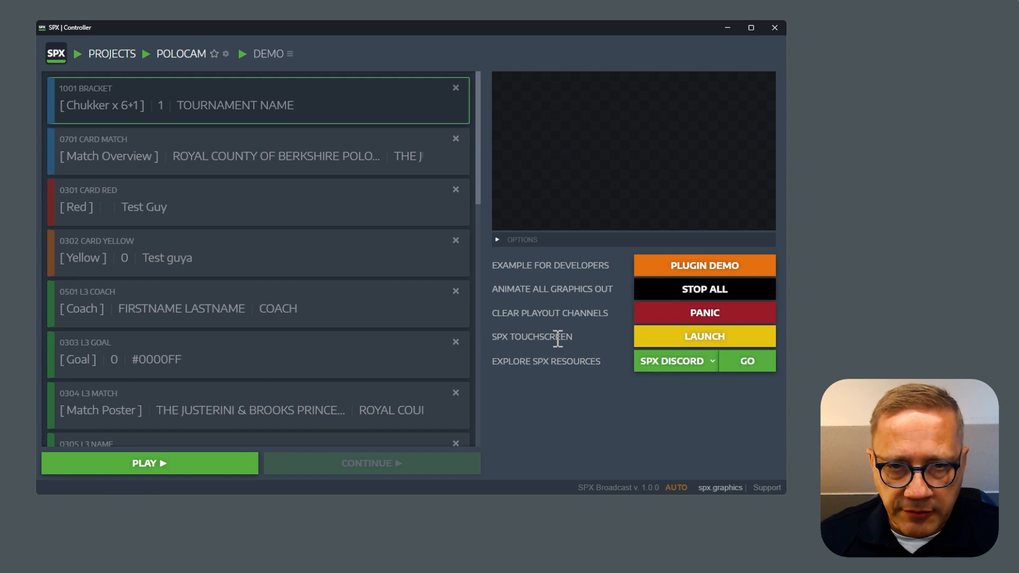
pyautogui.moveTo(445, 28); pyautogui.dragTo(559, 46)
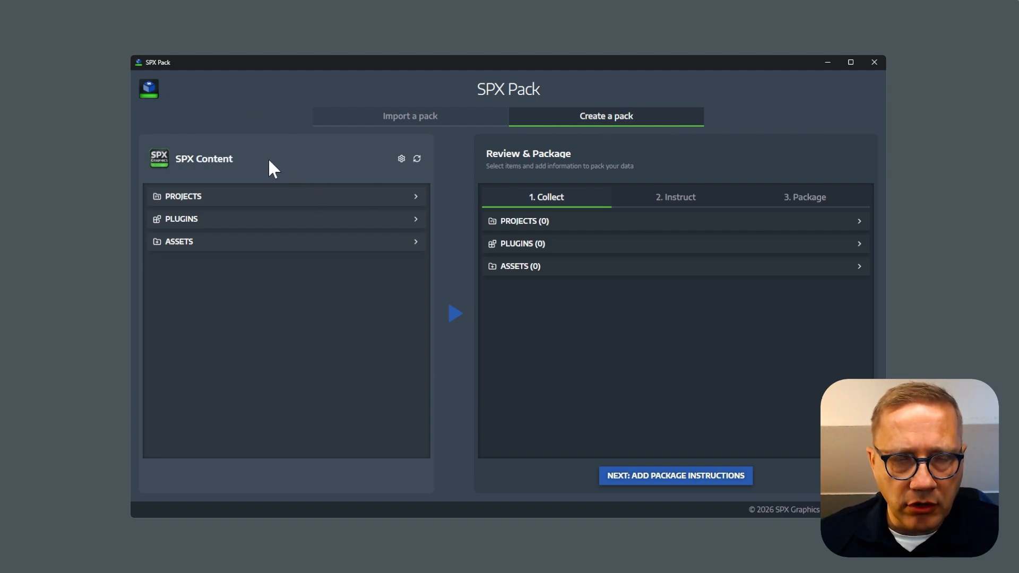
# In SPX Pack's pack creation view, look through the available projects, plugins and assets, leaving only the projects expanded.
pyautogui.click(245, 198)
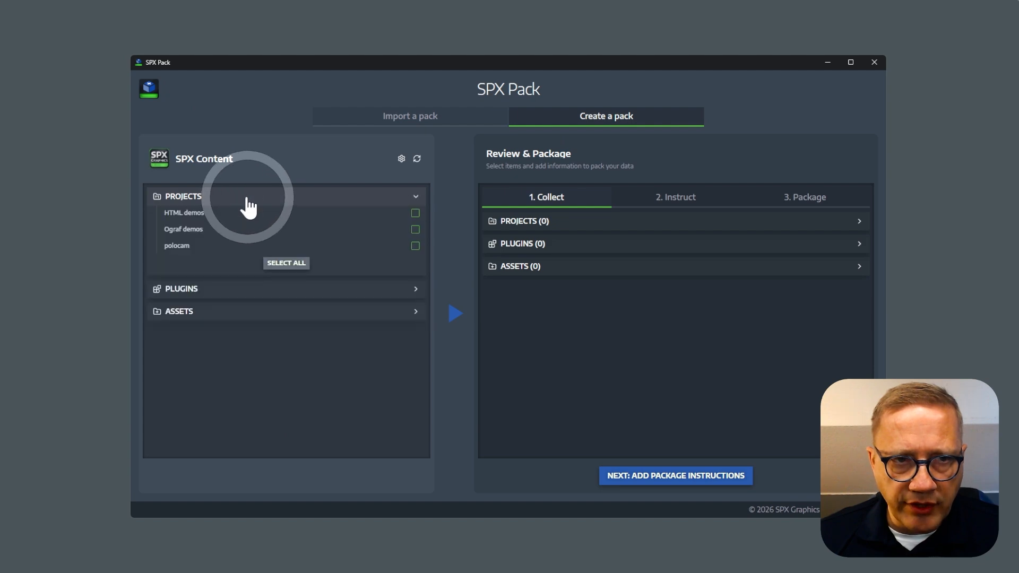
pyautogui.click(236, 292)
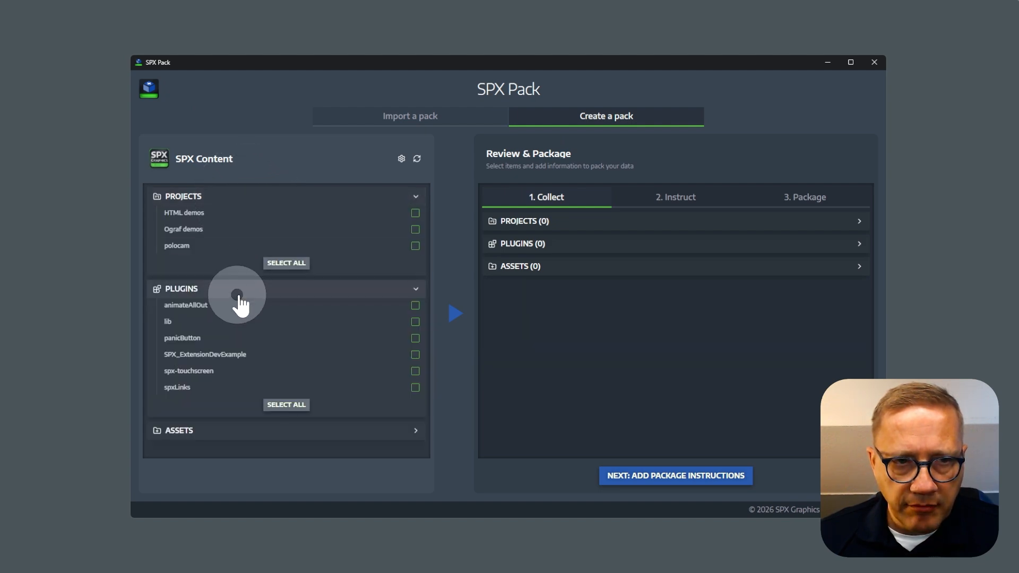
pyautogui.click(216, 431)
pyautogui.scroll(-3, 261, 334)
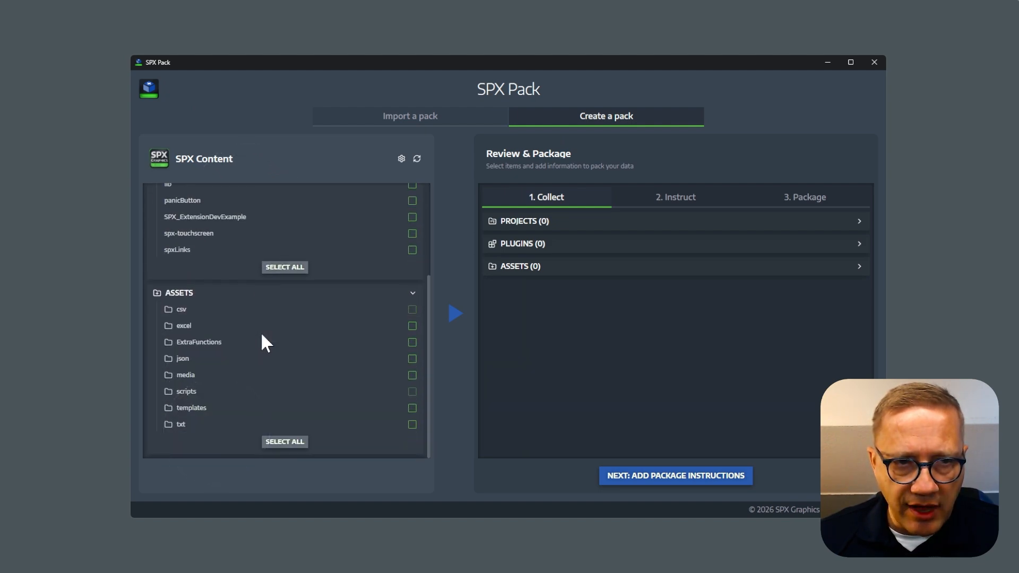
pyautogui.scroll(5, 264, 342)
pyautogui.click(224, 290)
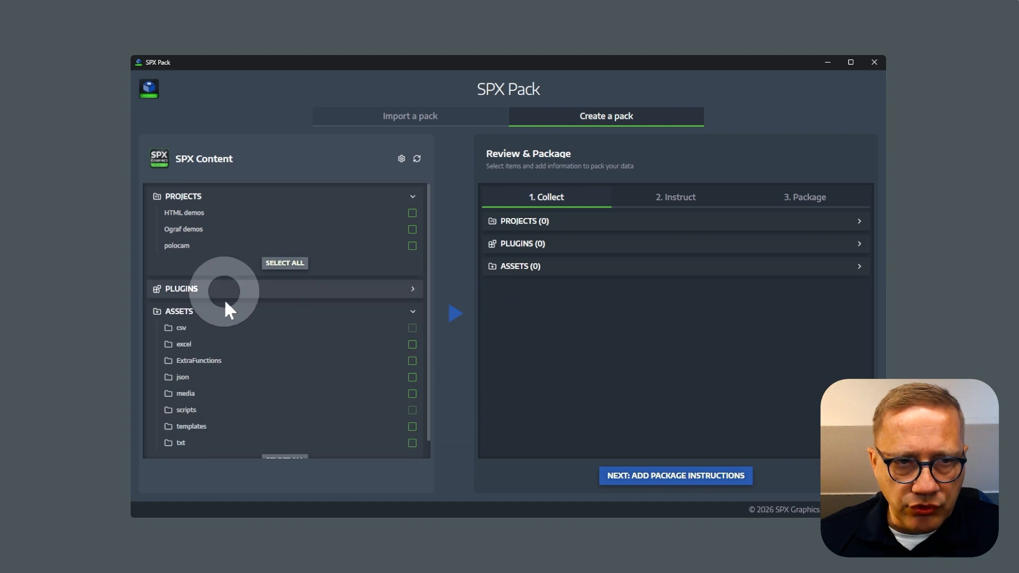
pyautogui.click(225, 314)
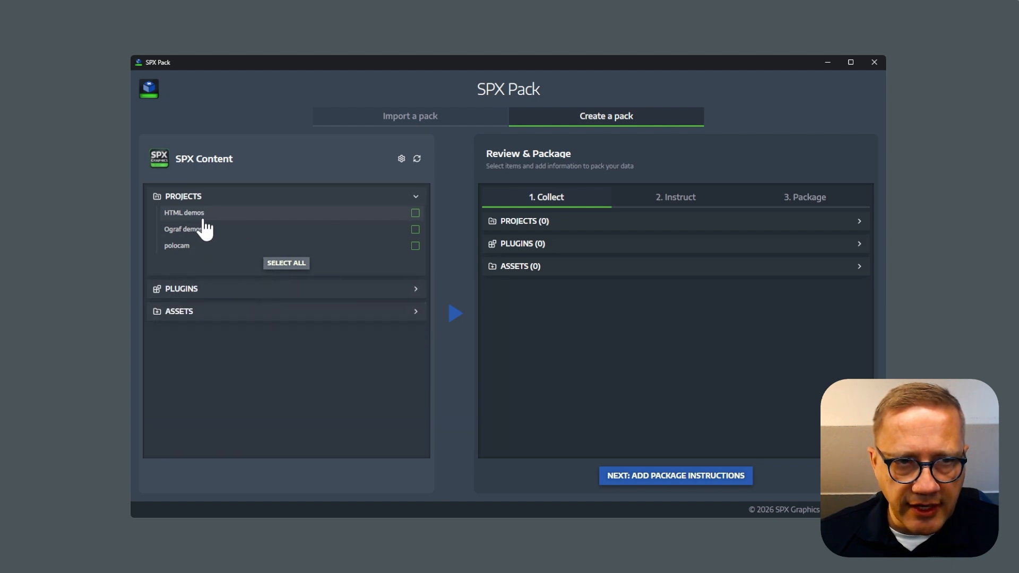
# Add the HTML demos project to the new pack and expand its collected rundowns and templates.
pyautogui.click(415, 213)
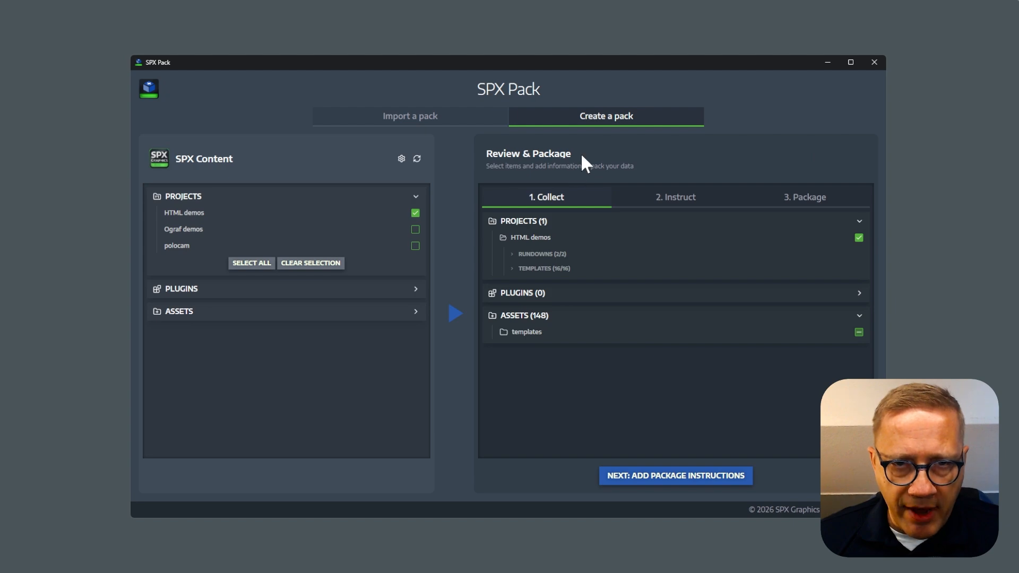
pyautogui.click(534, 257)
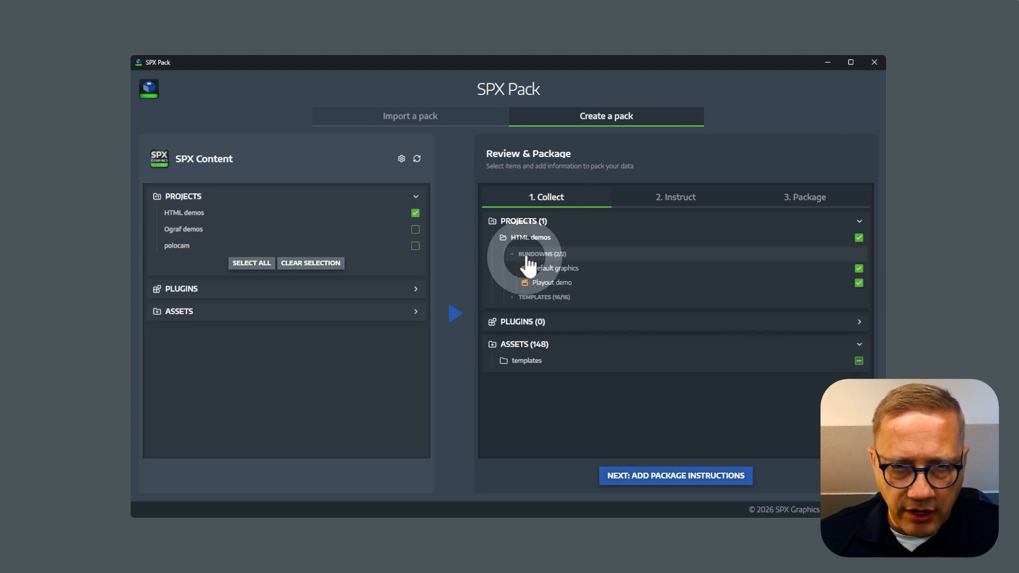
pyautogui.click(557, 297)
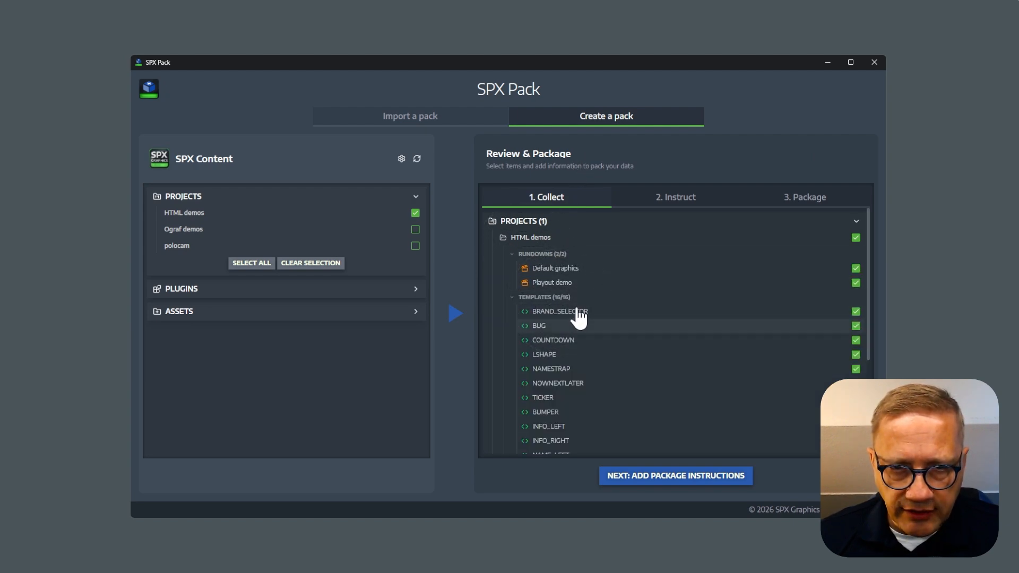
# Collapse the collected templates and look through the collected asset folders down to templates/softpix/html/channel-brand-demo.
pyautogui.click(552, 299)
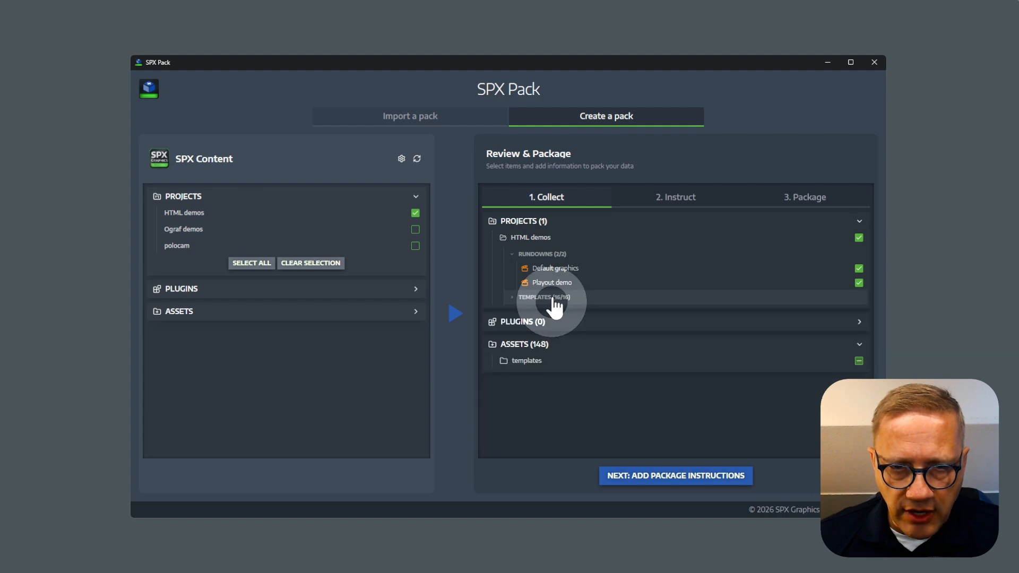
pyautogui.click(533, 361)
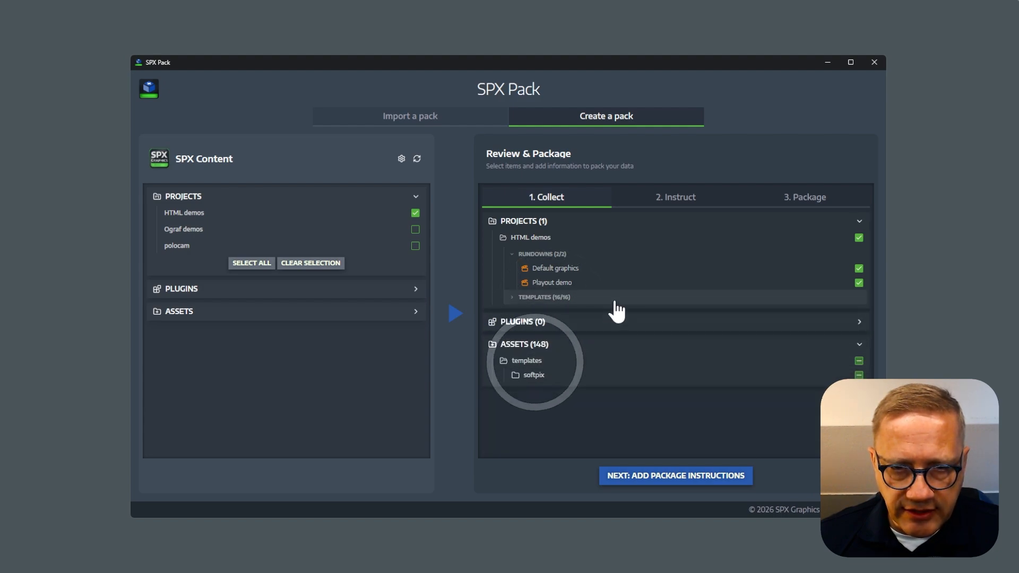
pyautogui.click(545, 374)
pyautogui.click(571, 391)
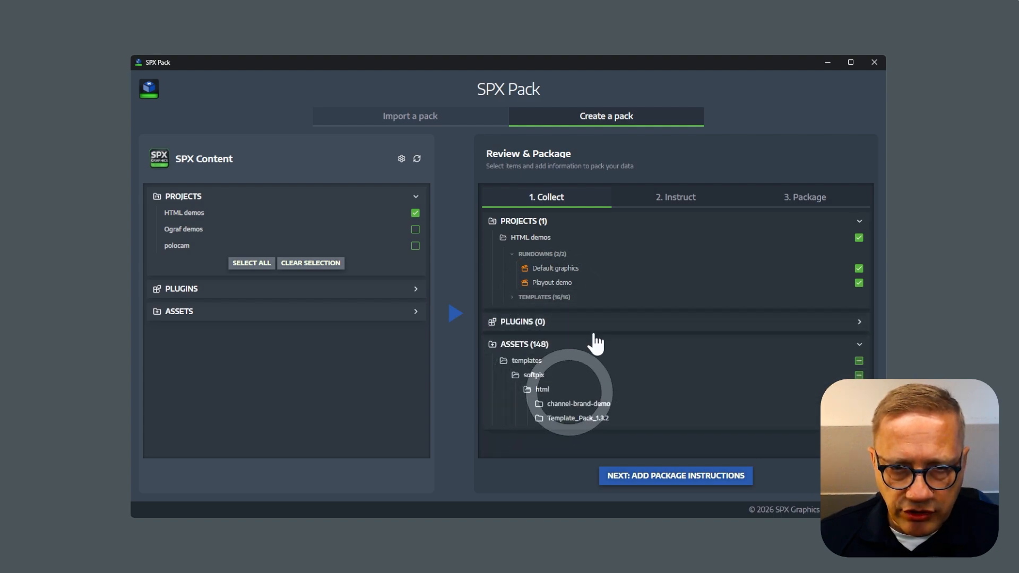
pyautogui.click(575, 403)
pyautogui.scroll(-3, 591, 390)
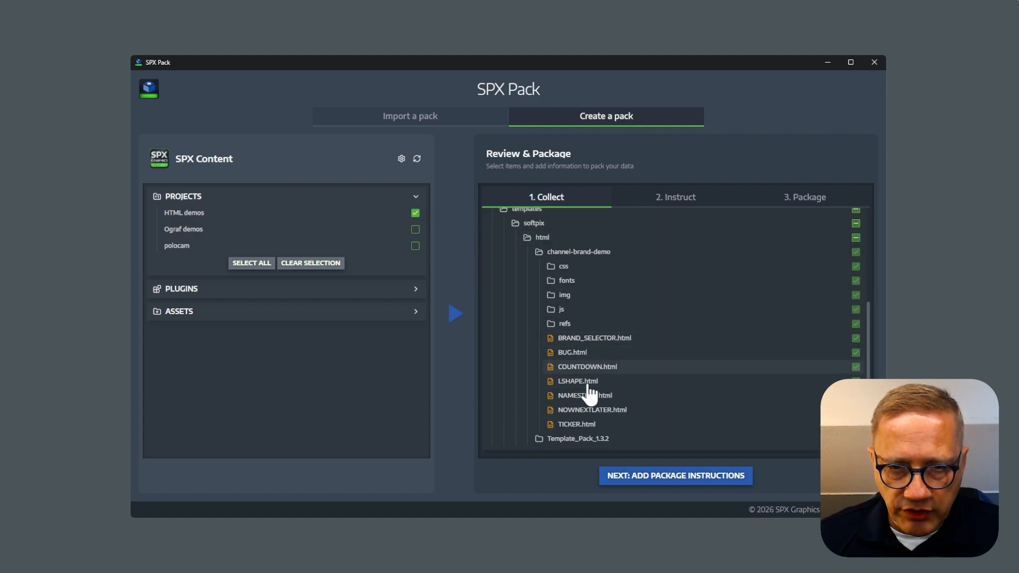
pyautogui.click(589, 252)
# Add the excel asset folder to the pack, look into its ticker-demo folder, and collapse the collected asset folders.
pyautogui.click(323, 317)
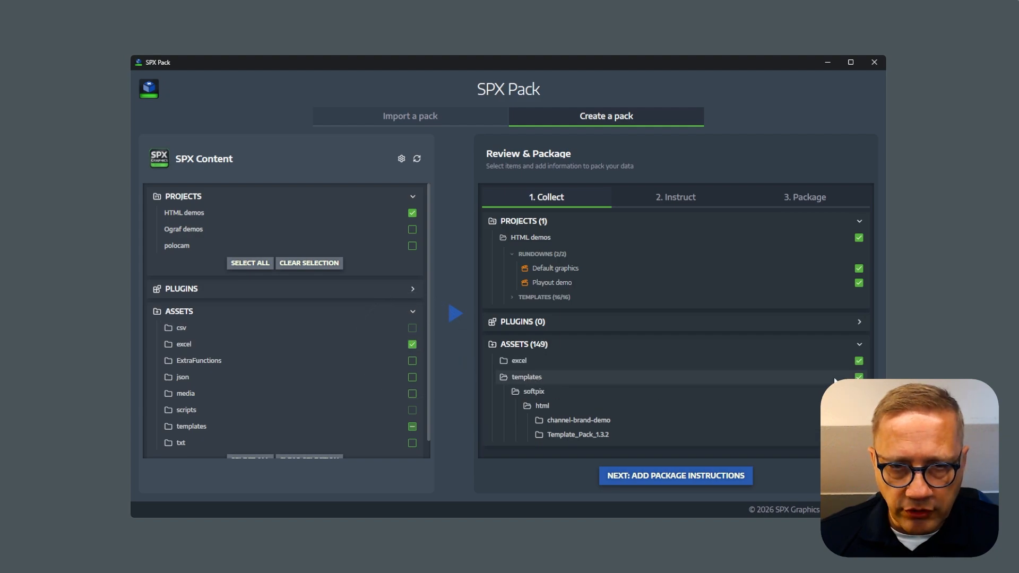
pyautogui.click(525, 361)
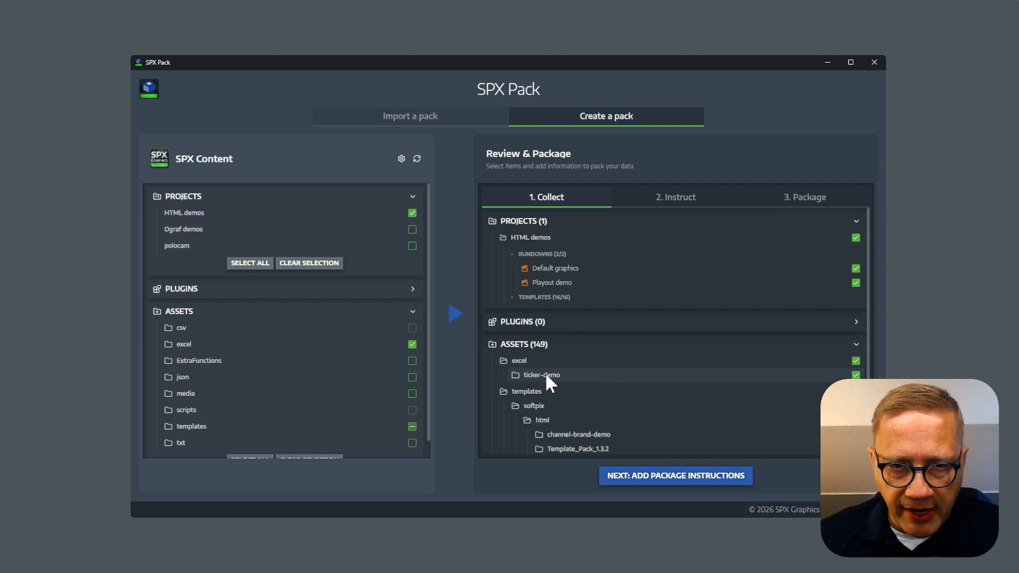
pyautogui.click(545, 373)
pyautogui.click(530, 406)
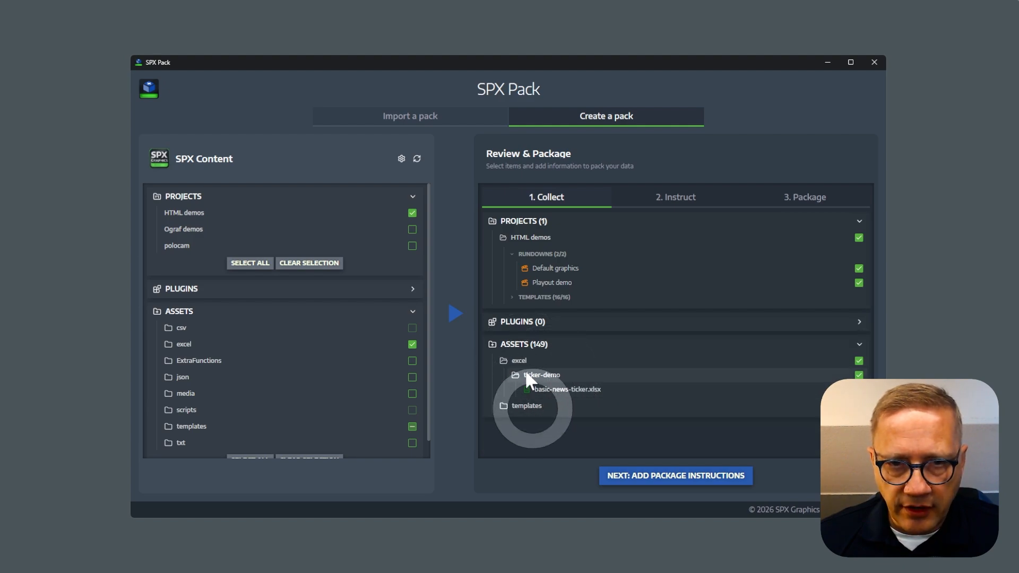
pyautogui.click(528, 362)
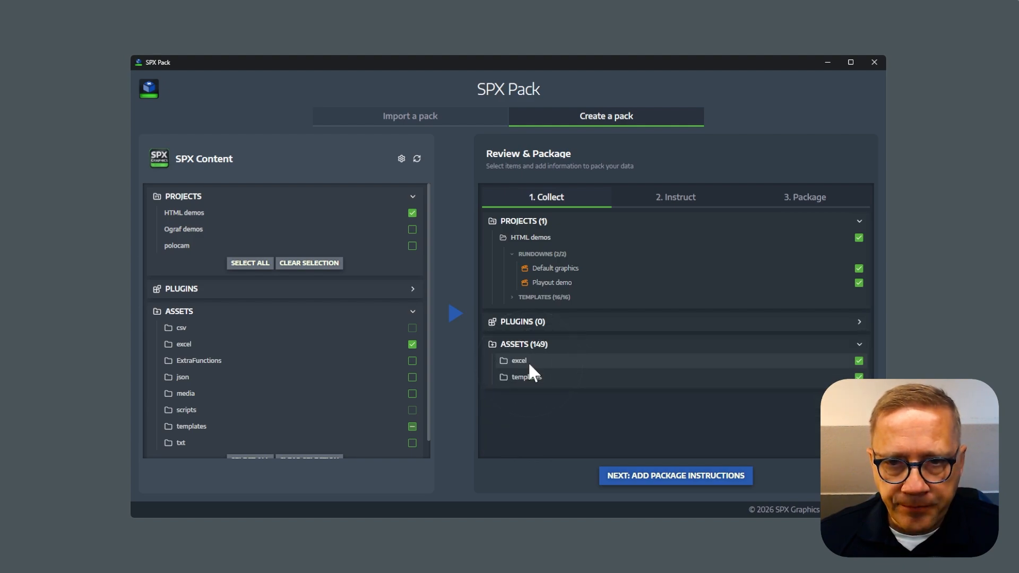
# Fill in the author's name and e-mail, add the package instructions "Please buy font licenses", and proceed to packaging.
pyautogui.click(709, 480)
pyautogui.click(531, 242)
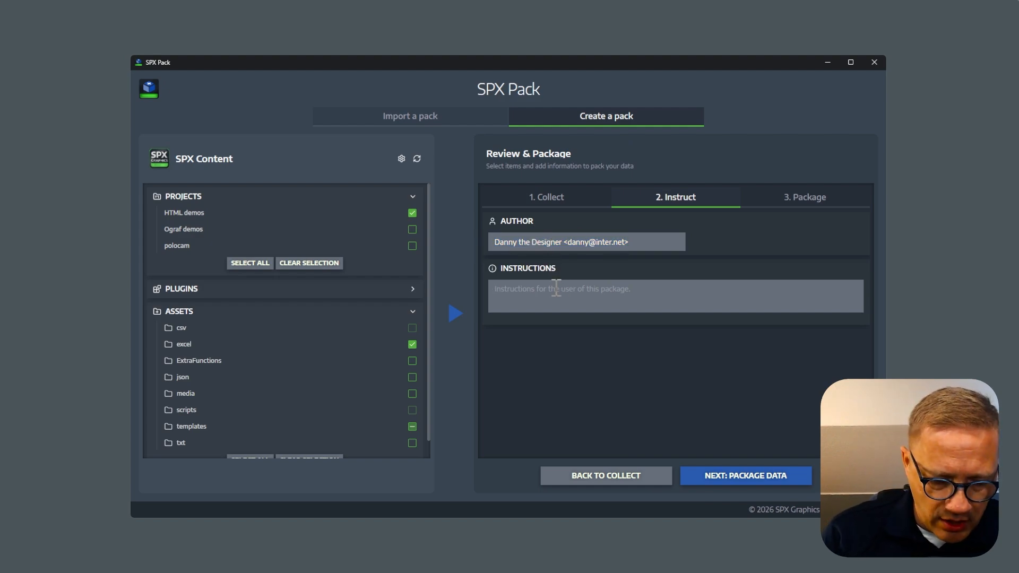
pyautogui.write('Please buy font licenses')
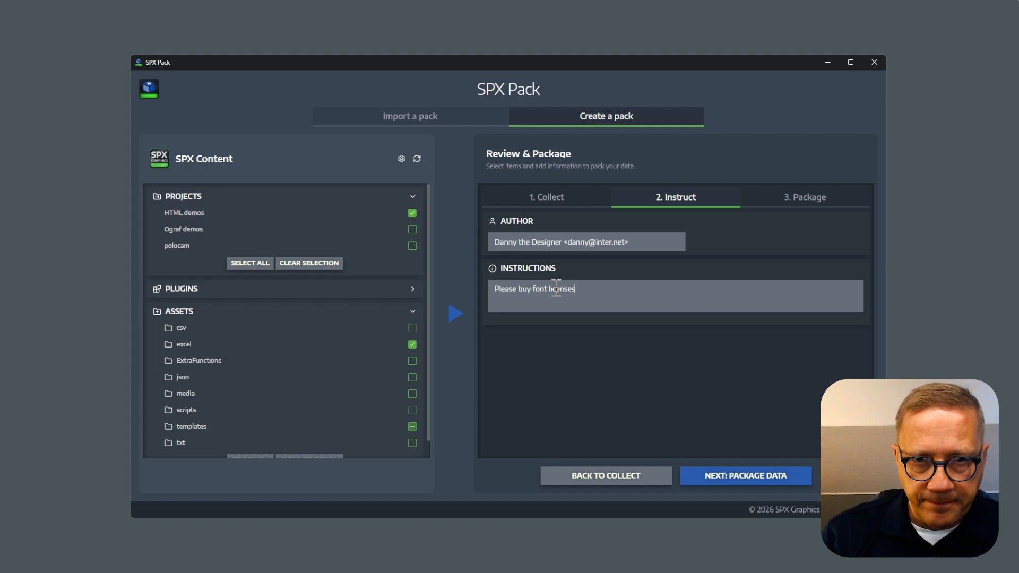
pyautogui.click(756, 481)
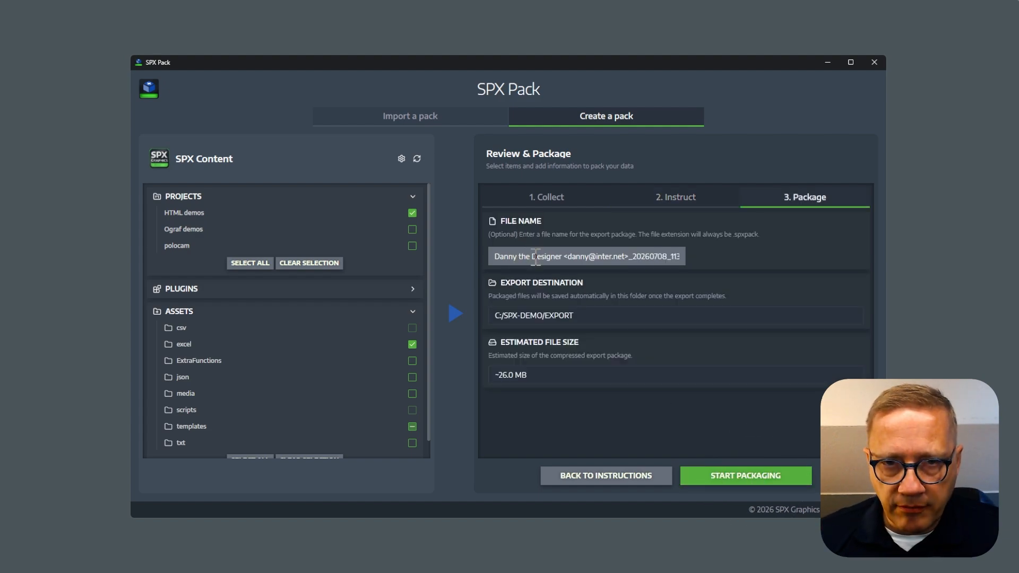
# Shorten the author part of the package file name to the first name only and export the package.
pyautogui.moveTo(626, 255); pyautogui.dragTo(425, 235)
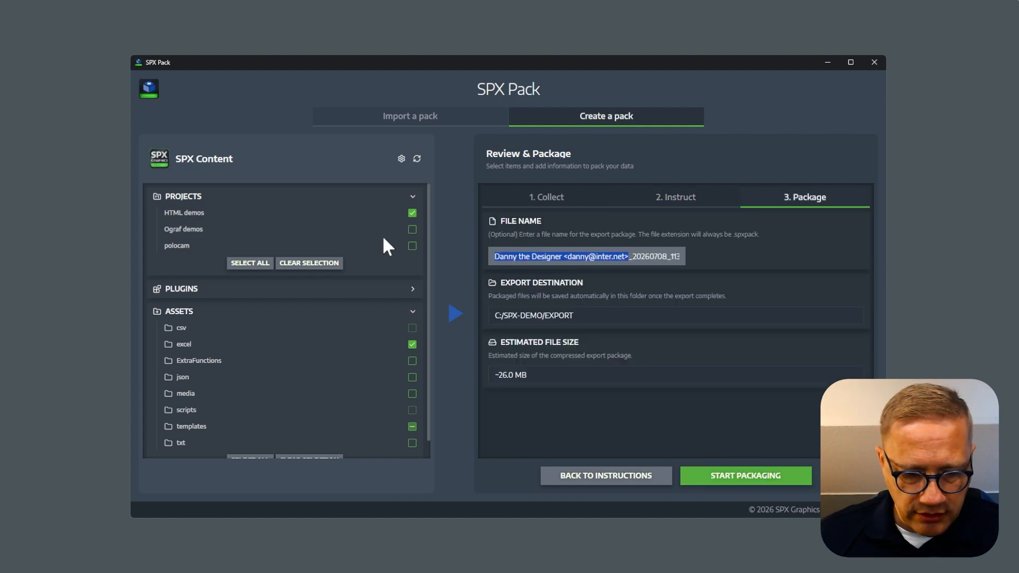
pyautogui.write('Danny_20260708_113003')
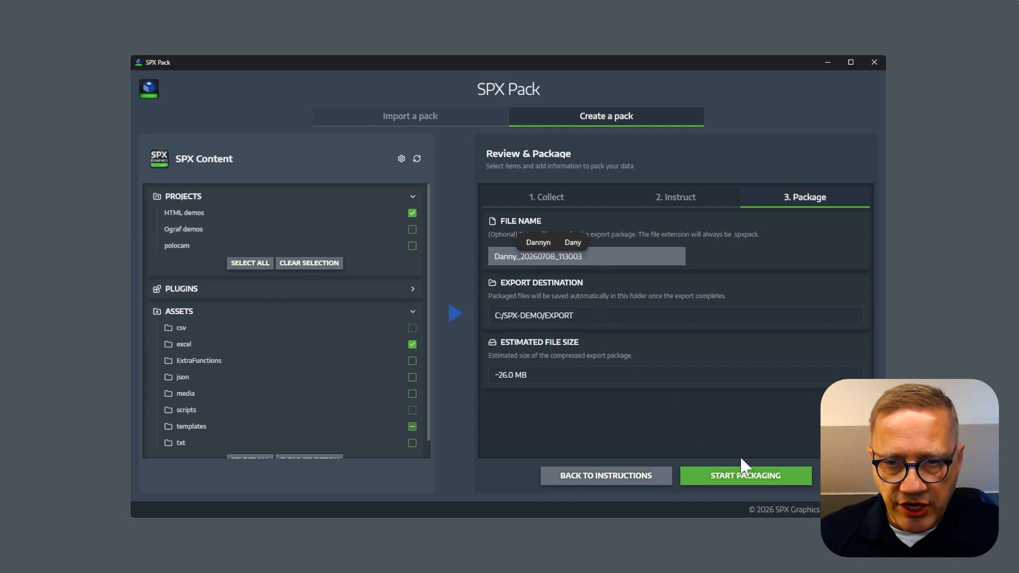
pyautogui.click(744, 474)
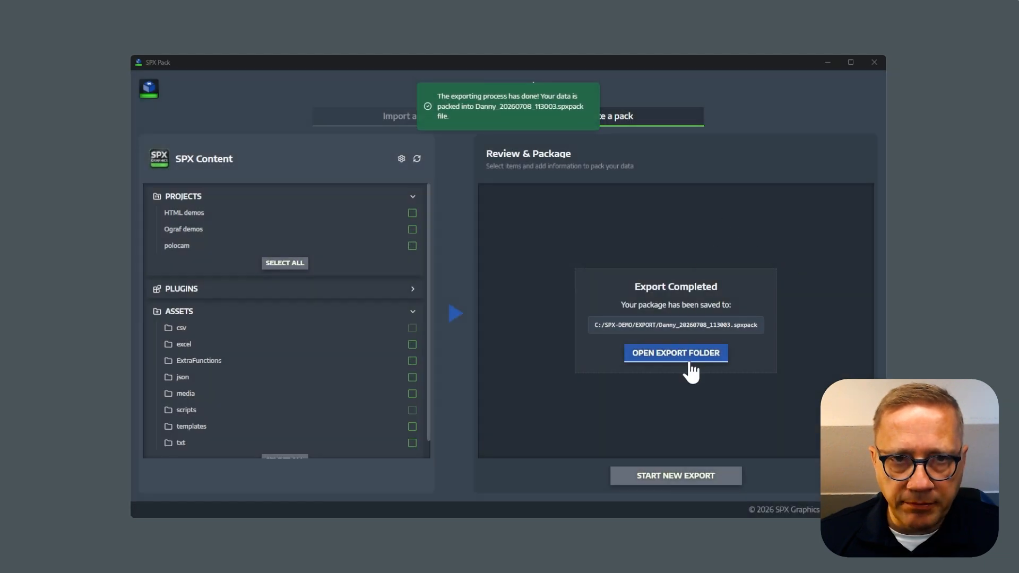
# Open the export folder and select the exported .spxpack file.
pyautogui.click(689, 366)
pyautogui.click(334, 188)
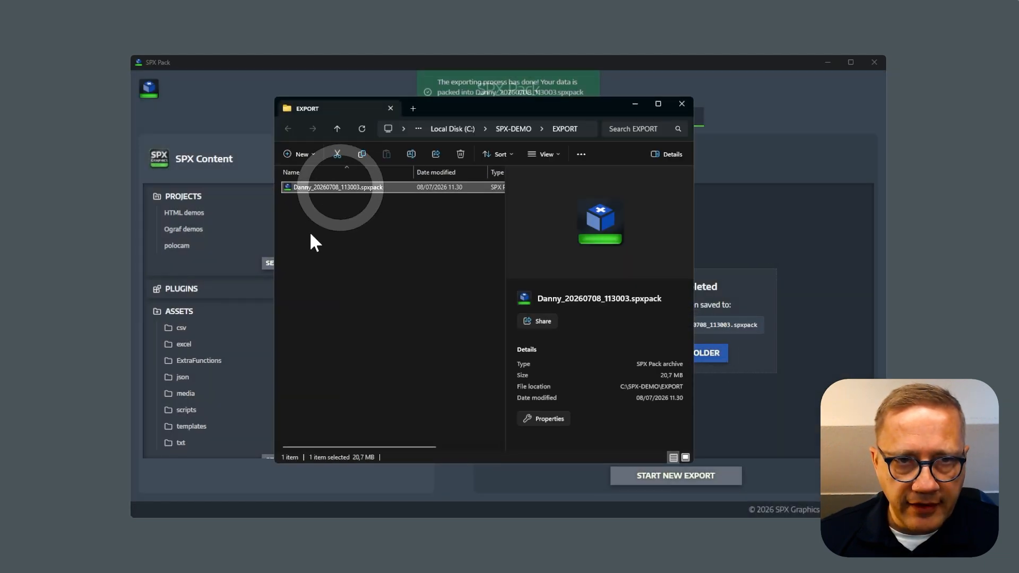